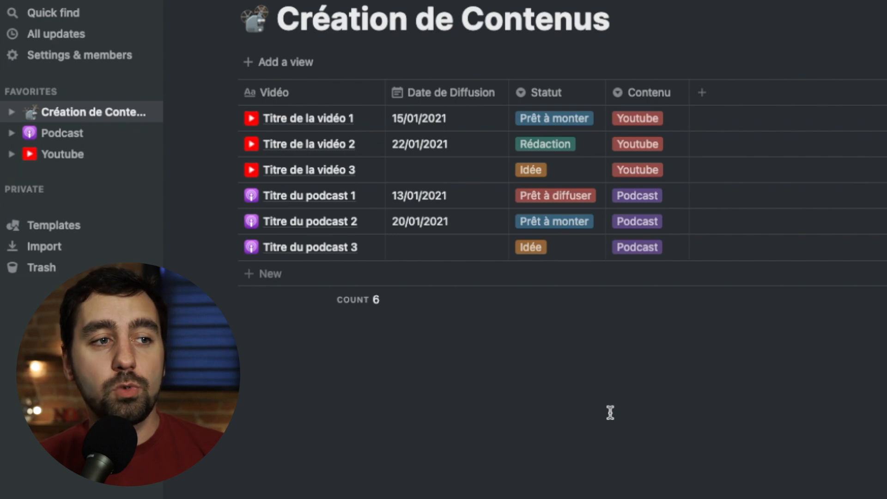
# Check the available Contenu options for the Titre de la vidéo 1 entry without changing its tag
pyautogui.click(672, 128)
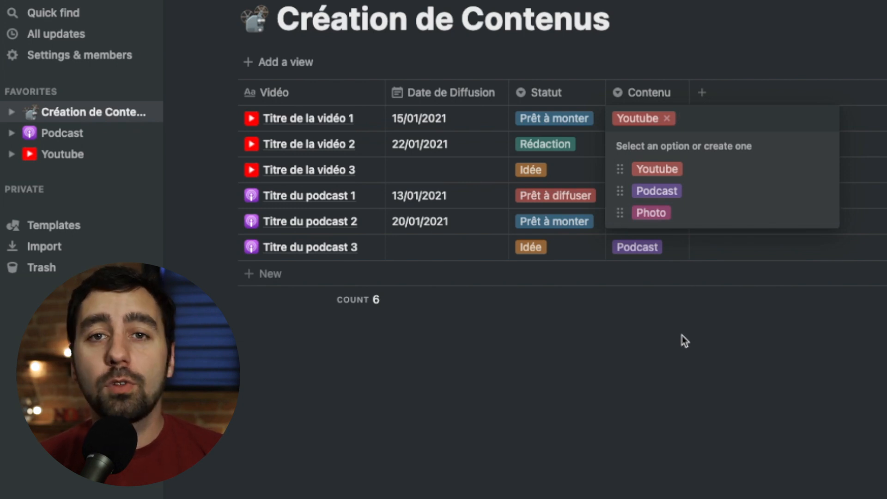
pyautogui.click(682, 336)
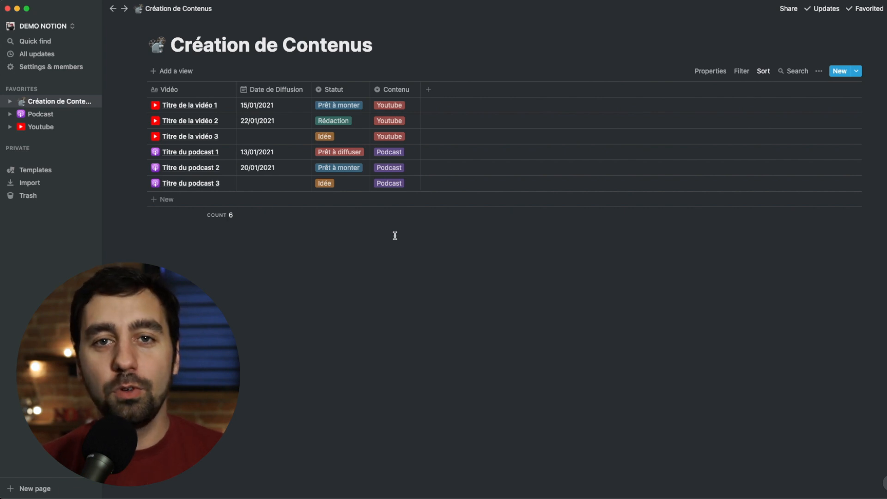
# Open the Podcast page and examine the filters of its Prochains podcasts and Idées views
pyautogui.click(46, 114)
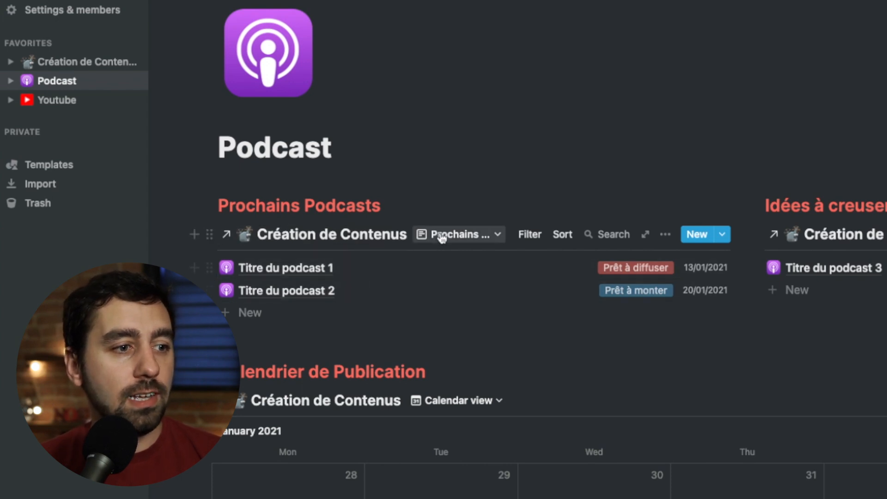
pyautogui.click(528, 236)
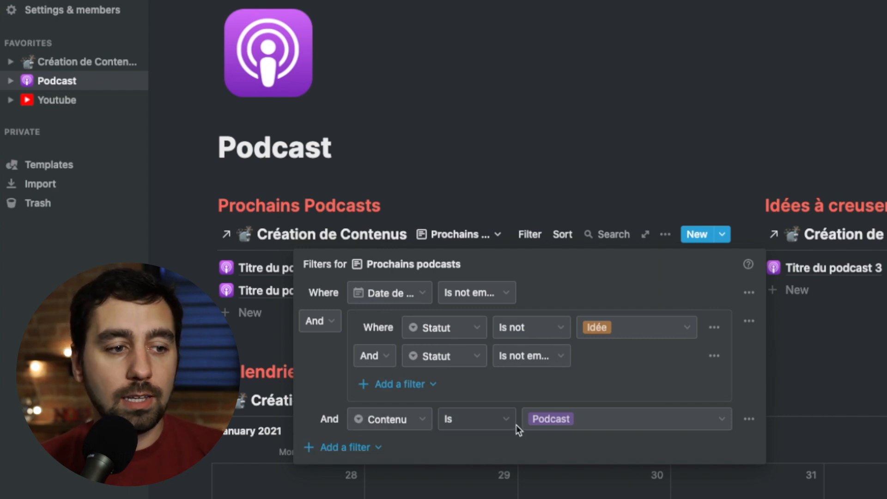
pyautogui.click(588, 181)
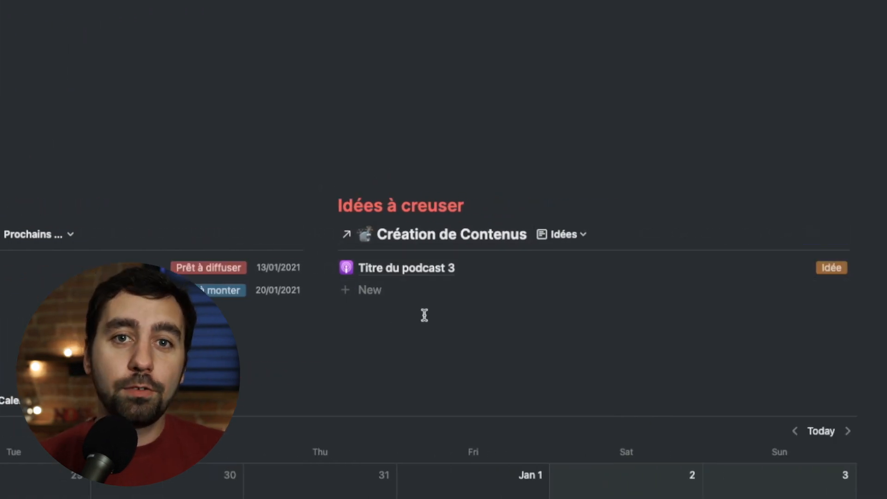
pyautogui.click(650, 234)
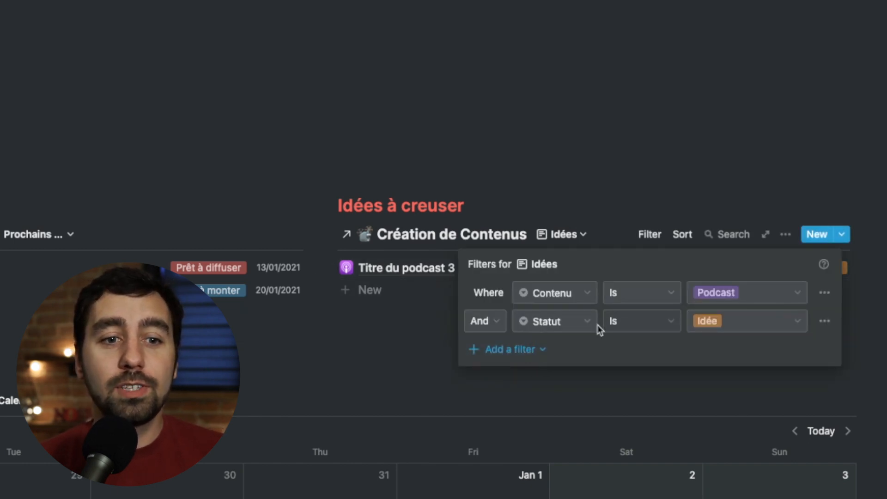
pyautogui.click(237, 335)
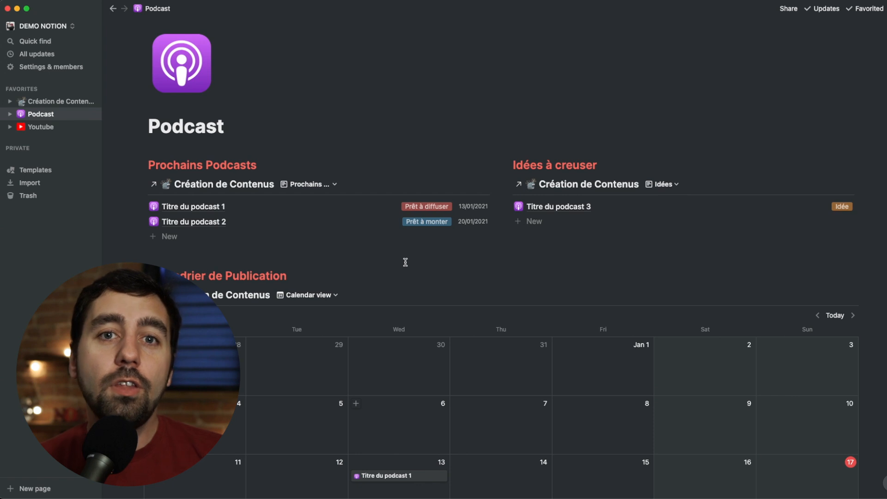
# Try repositioning the Titre du podcast 1 entry in the Podcast page's publication calendar
pyautogui.scroll(-5, 405, 262)
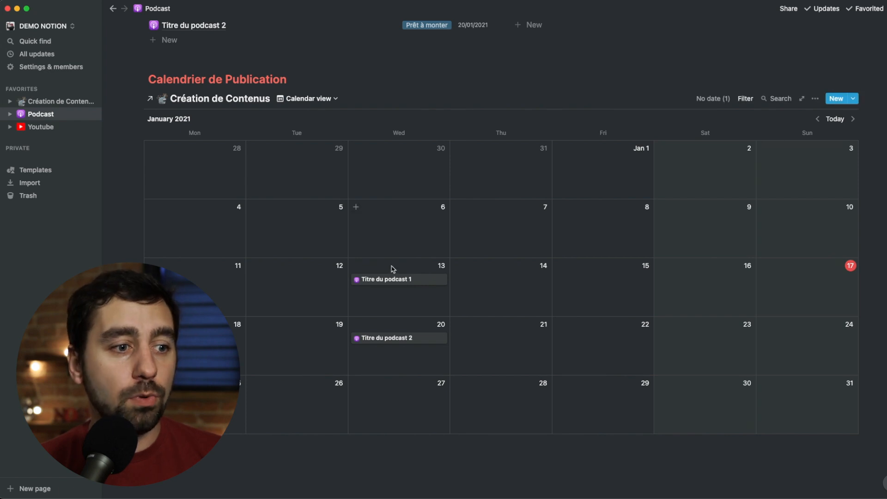
pyautogui.moveTo(394, 283)
pyautogui.mouseDown()
pyautogui.moveTo(504, 292)
pyautogui.moveTo(410, 284)
pyautogui.mouseUp()
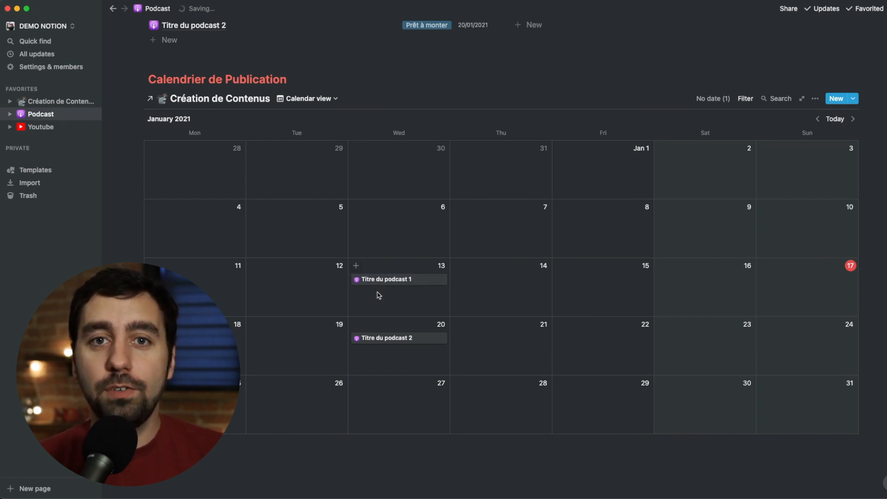
pyautogui.scroll(5, 285, 278)
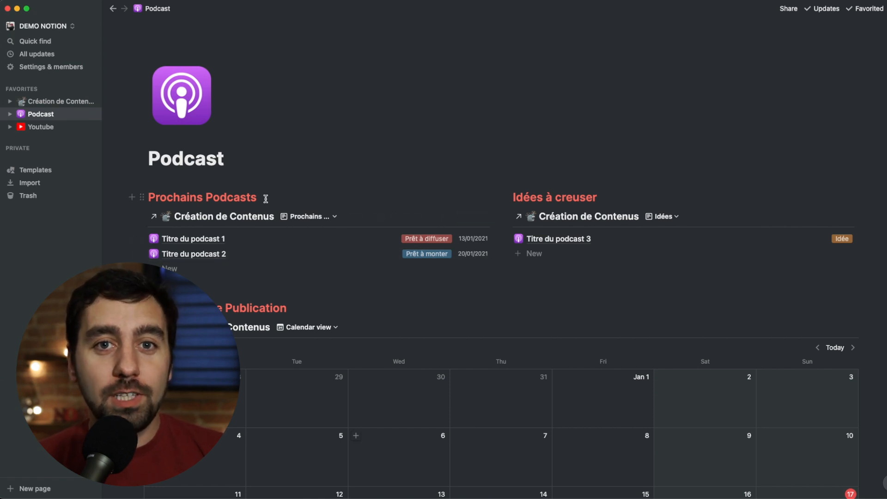
# Open the Youtube page and examine its upcoming videos, ideas list and publication calendar
pyautogui.click(31, 129)
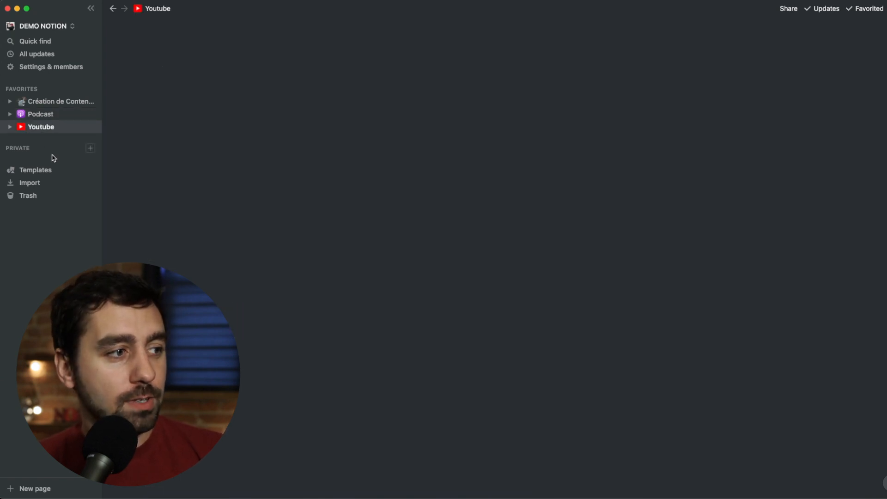
pyautogui.scroll(-1, 137, 246)
pyautogui.scroll(-2, 137, 247)
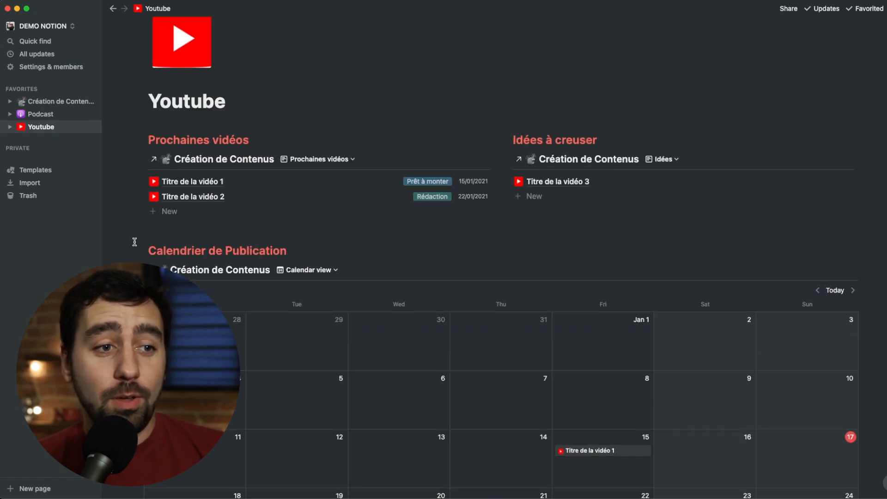
pyautogui.scroll(-1, 134, 242)
pyautogui.moveTo(377, 141)
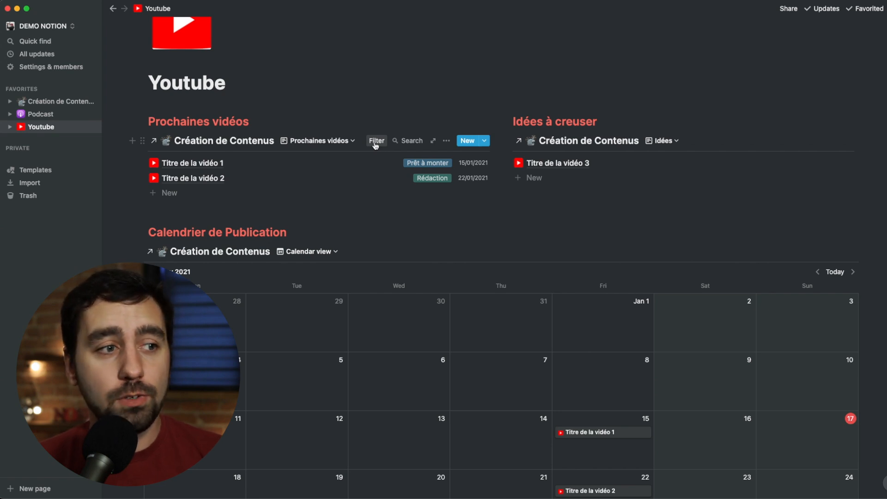
pyautogui.scroll(4, 175, 231)
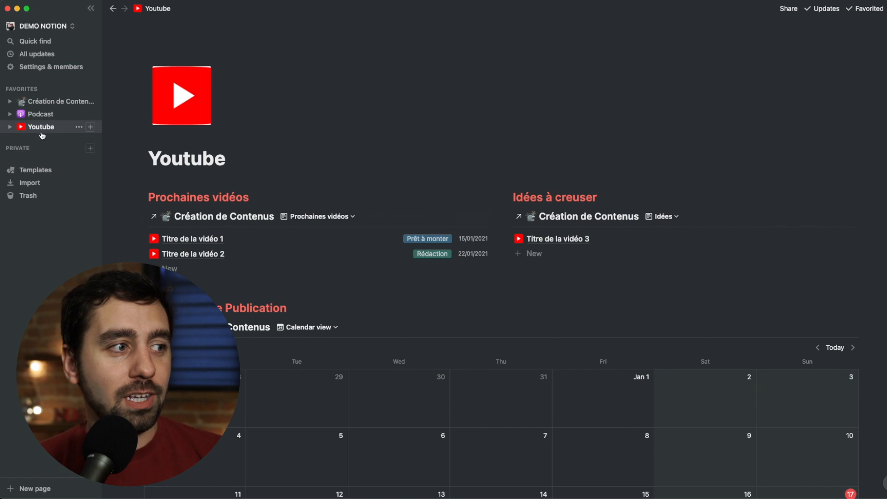
# Add an entry titled "Titre de podcast 4" to the Prochains Podcasts list on the Podcast page
pyautogui.click(40, 113)
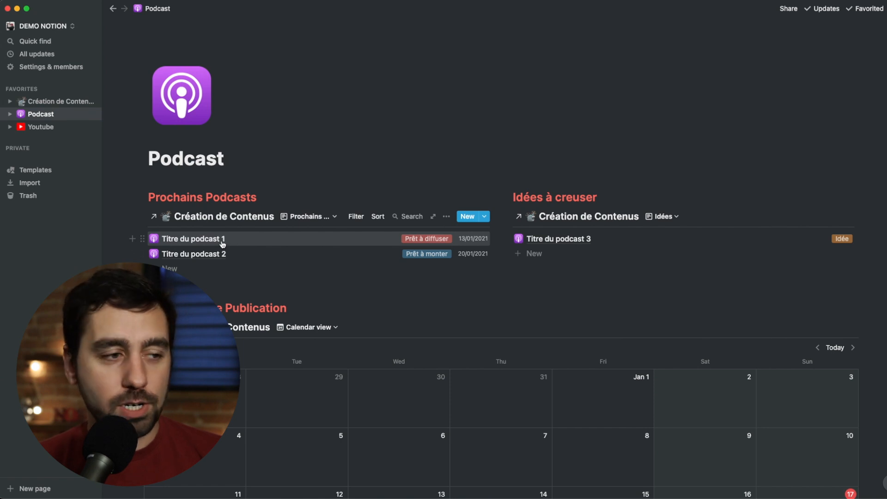
pyautogui.click(176, 269)
pyautogui.write('Titre du')
pyautogui.press('BackSpace')
pyautogui.write('e podcast 4')
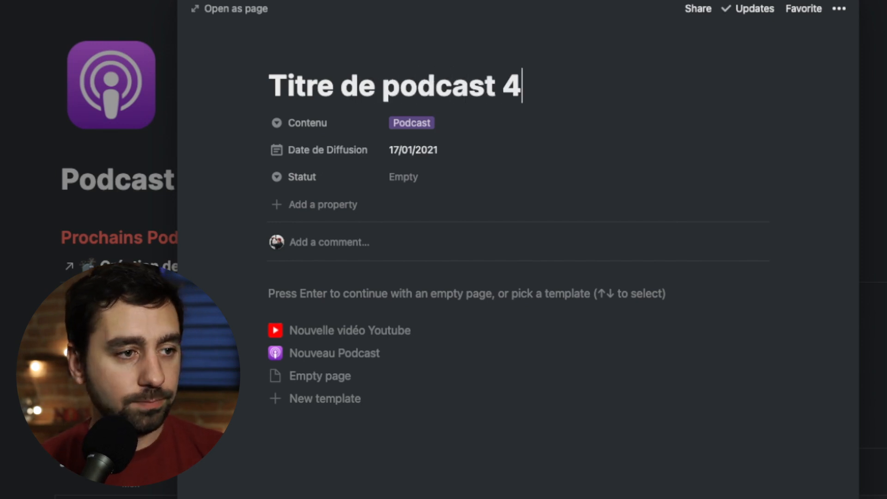
# Set the new podcast entry's Date de Diffusion to 03/02/2021 and its Statut to Rédaction
pyautogui.click(444, 158)
pyautogui.click(547, 208)
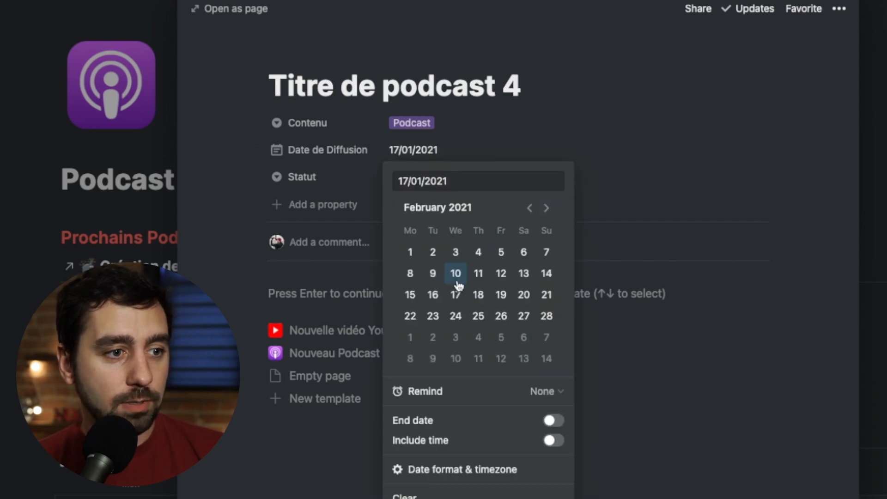
pyautogui.click(456, 252)
pyautogui.click(353, 180)
pyautogui.click(405, 184)
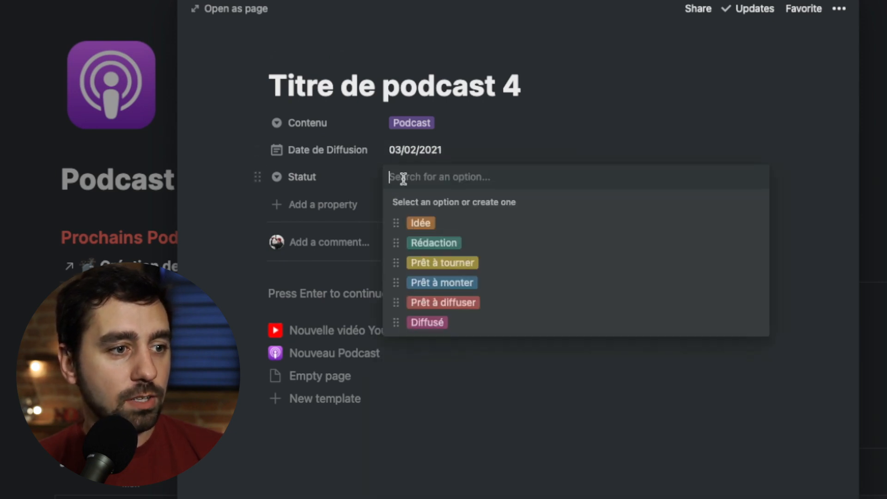
pyautogui.click(460, 242)
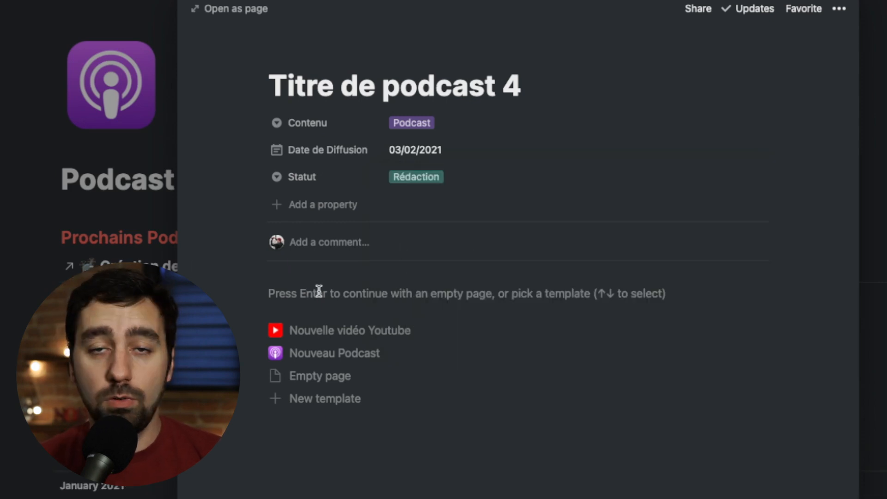
# Apply the Nouveau Podcast template to the entry and open it as a full page
pyautogui.click(348, 359)
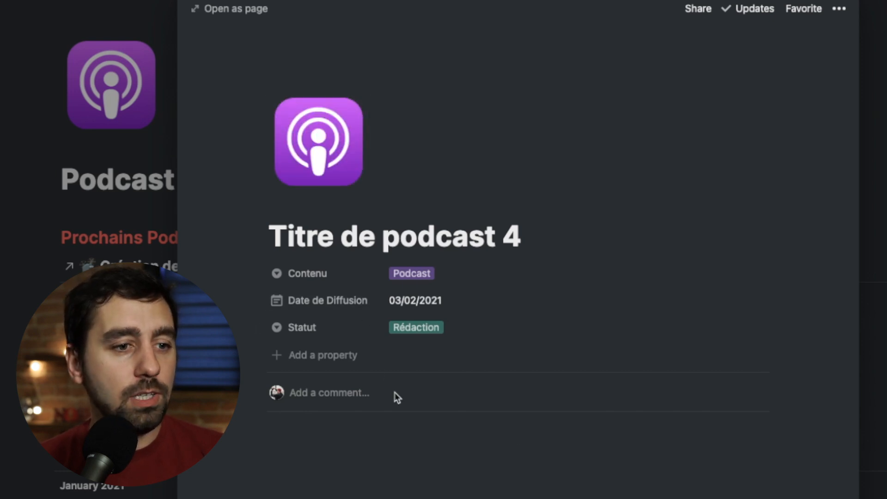
pyautogui.scroll(-2, 380, 395)
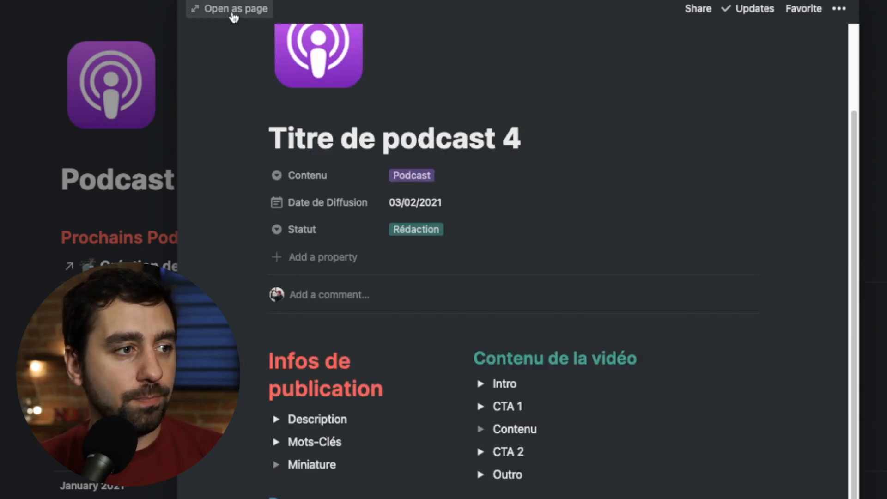
pyautogui.click(231, 14)
pyautogui.scroll(-3, 485, 287)
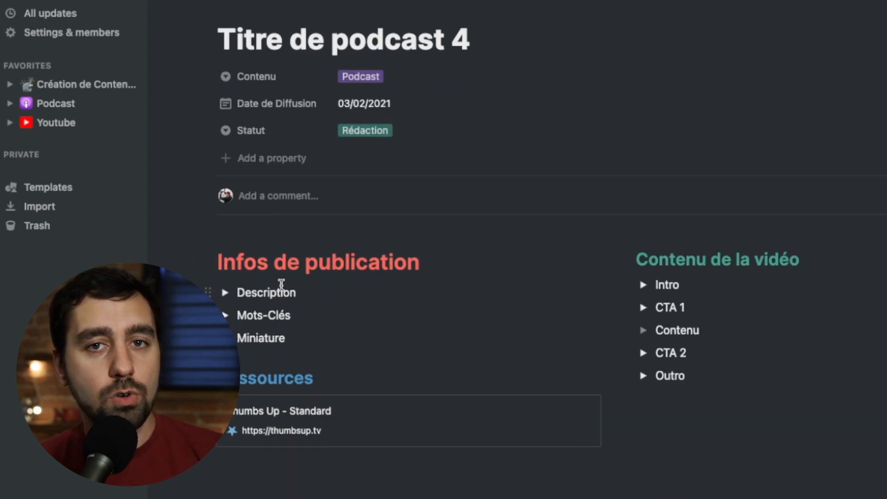
# Examine the Description, Mots-Clés and Miniature toggles under Infos de publication
pyautogui.click(226, 293)
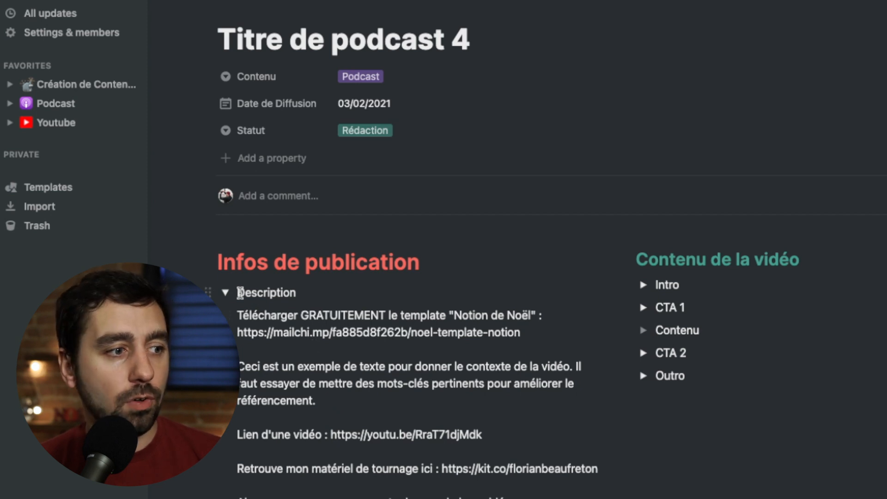
pyautogui.click(224, 294)
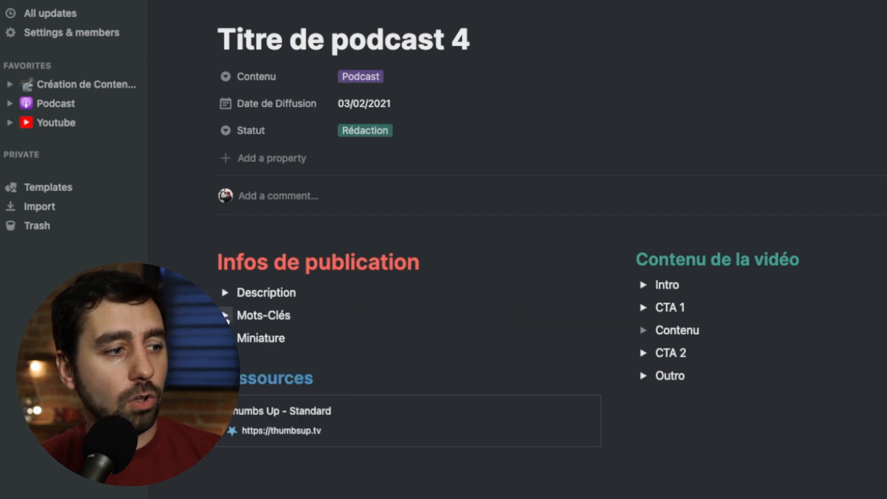
pyautogui.click(225, 316)
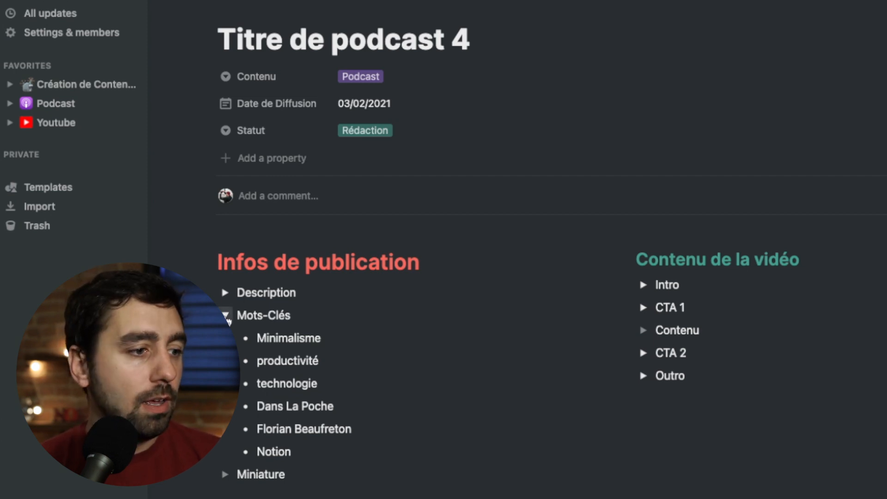
pyautogui.click(226, 316)
pyautogui.click(225, 338)
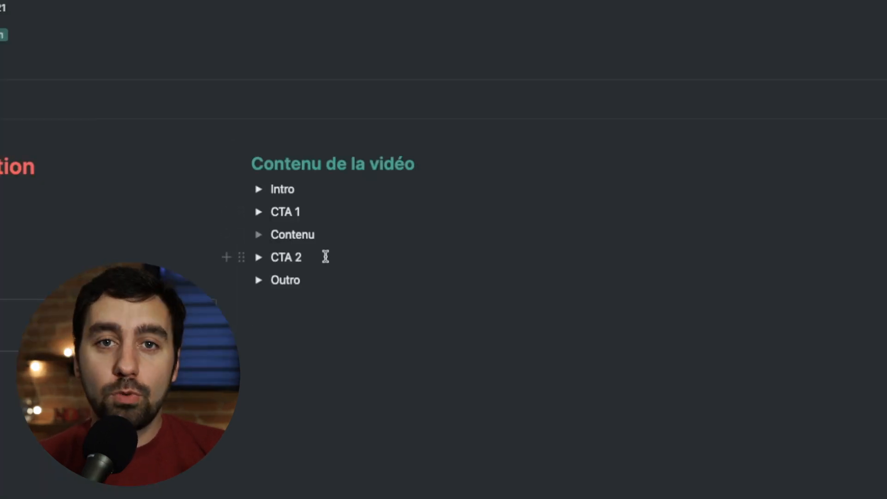
# Reword the heading "Contenu de la vidéo" as "Contenu du podcast"
pyautogui.moveTo(337, 163); pyautogui.dragTo(490, 159)
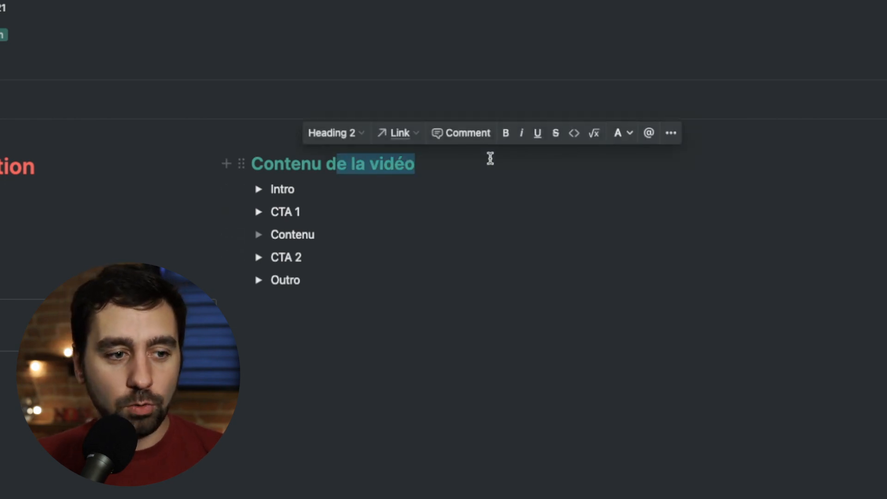
pyautogui.write('u podcast')
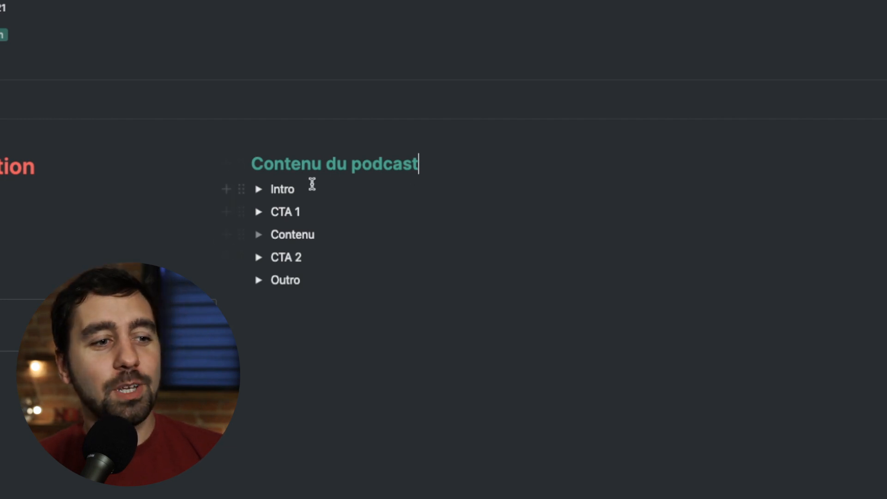
# Examine the Intro toggle's script with its podcast subject placeholder and the Contenu toggle, collapsing both after viewing
pyautogui.click(259, 189)
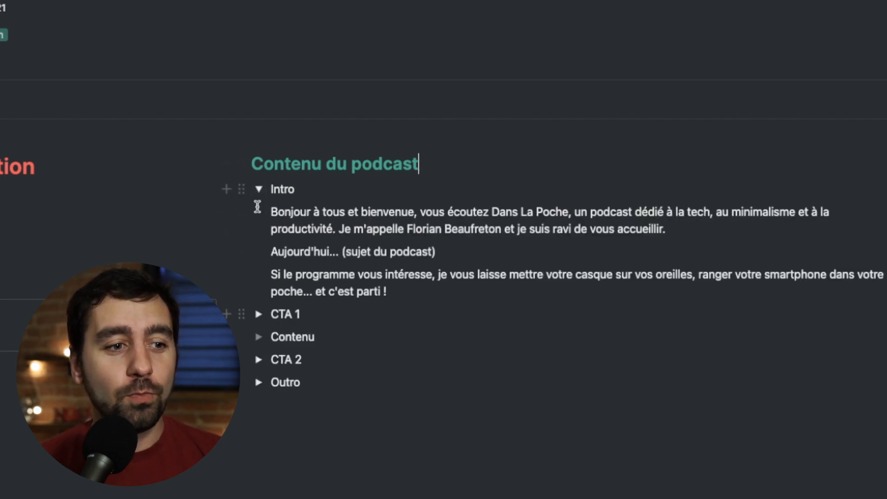
pyautogui.scroll(-2, 293, 235)
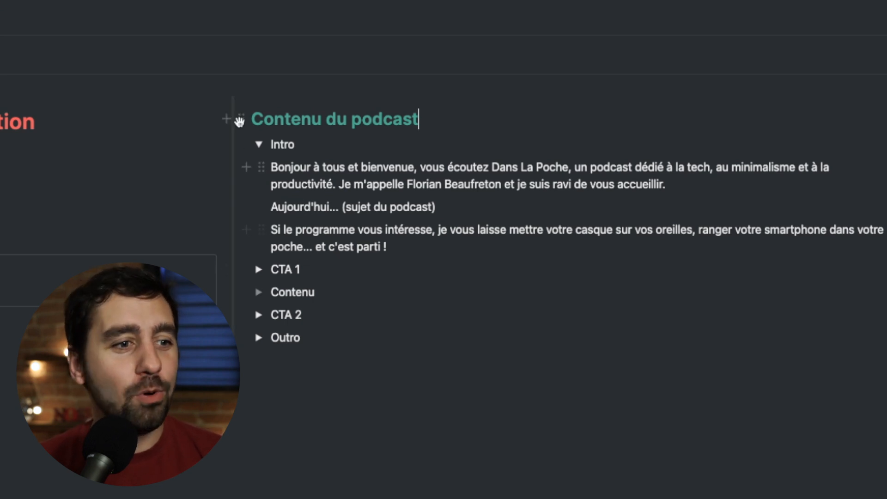
pyautogui.click(458, 205)
pyautogui.keyDown('shift'); pyautogui.click(342, 208); pyautogui.keyUp('shift')
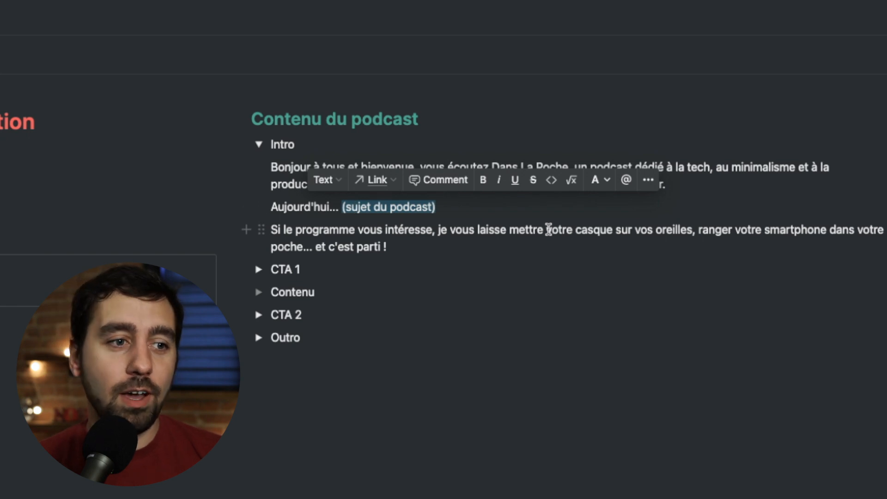
pyautogui.click(258, 146)
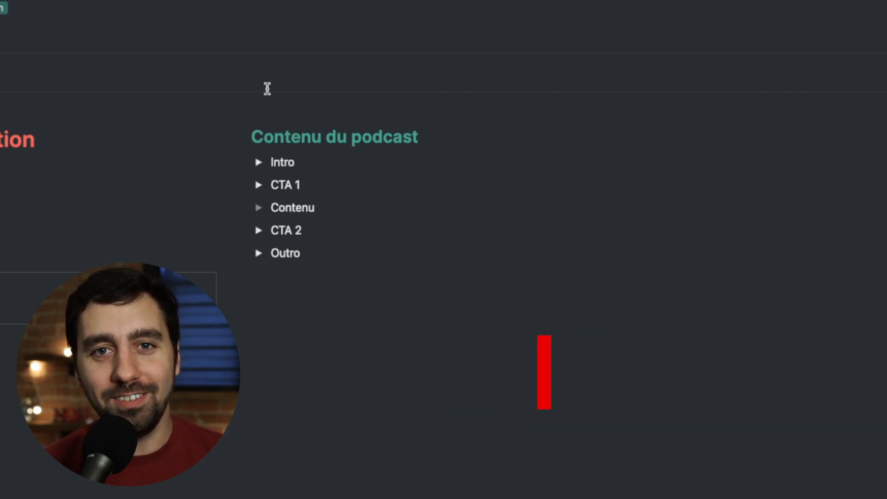
pyautogui.click(259, 214)
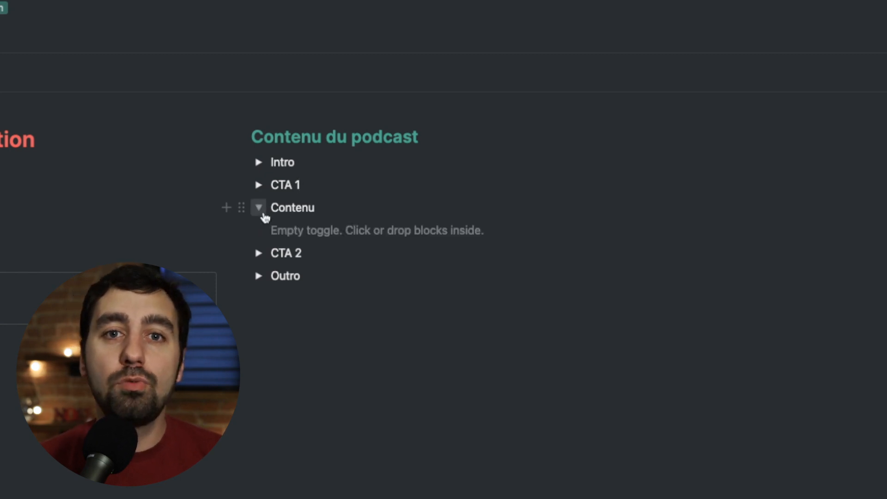
pyautogui.click(260, 210)
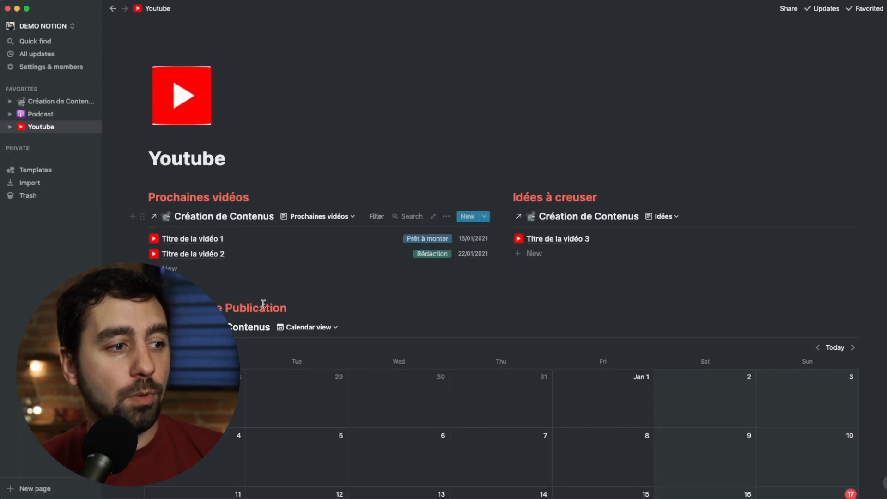
# Open Titre de la vidéo 1 as a full page and view the image in its Miniature toggle
pyautogui.click(199, 239)
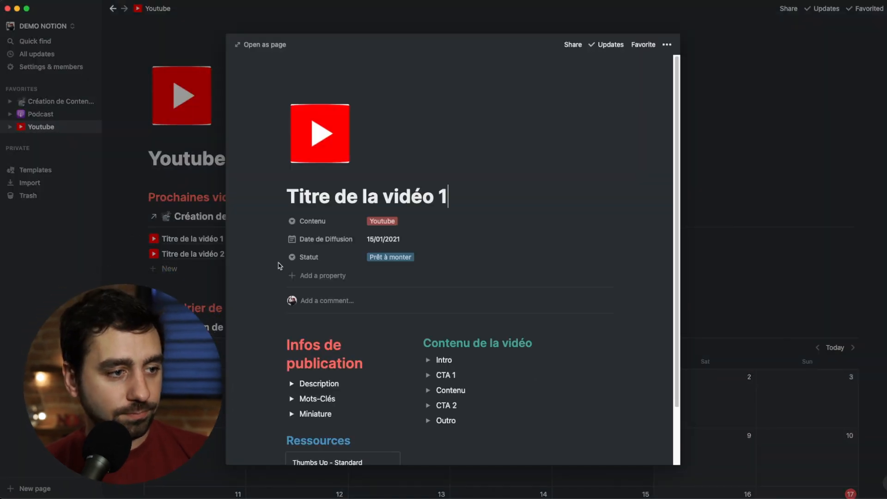
pyautogui.click(282, 44)
pyautogui.scroll(-1, 147, 278)
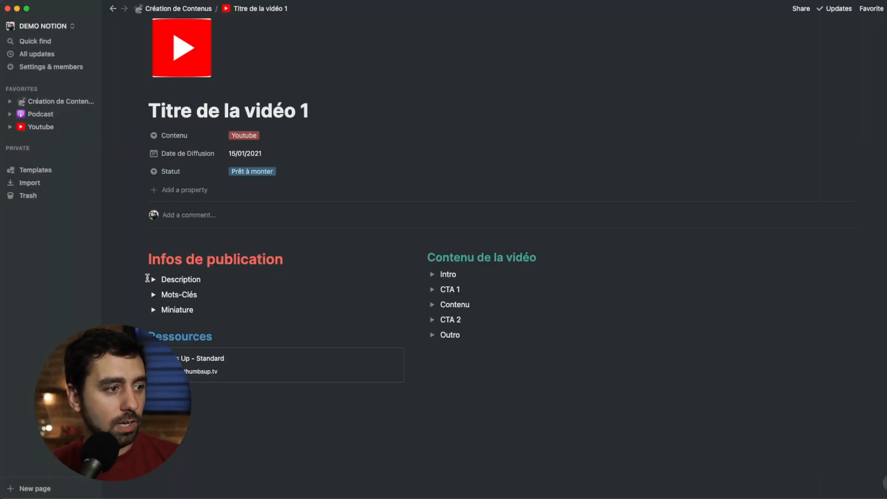
pyautogui.click(154, 310)
pyautogui.scroll(-1, 278, 324)
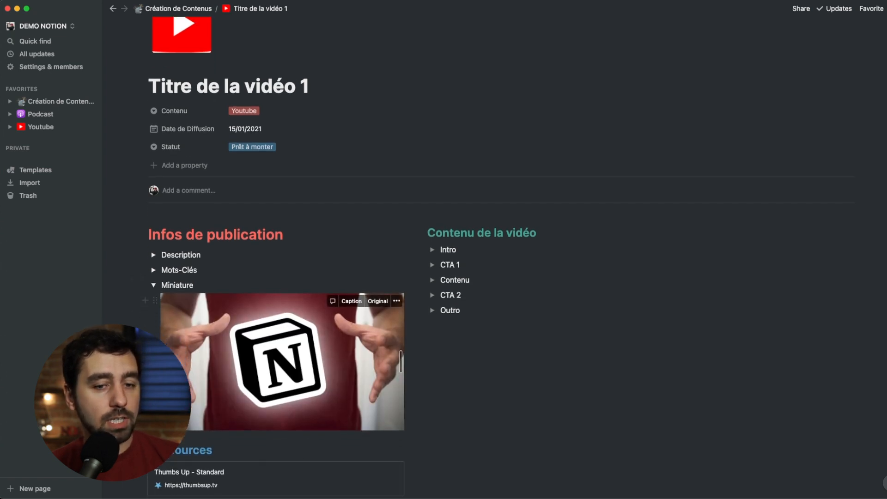
pyautogui.click(153, 285)
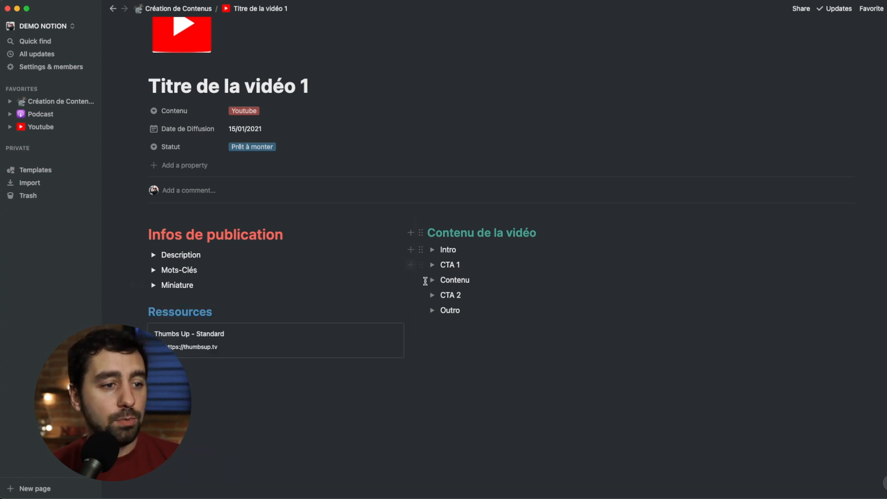